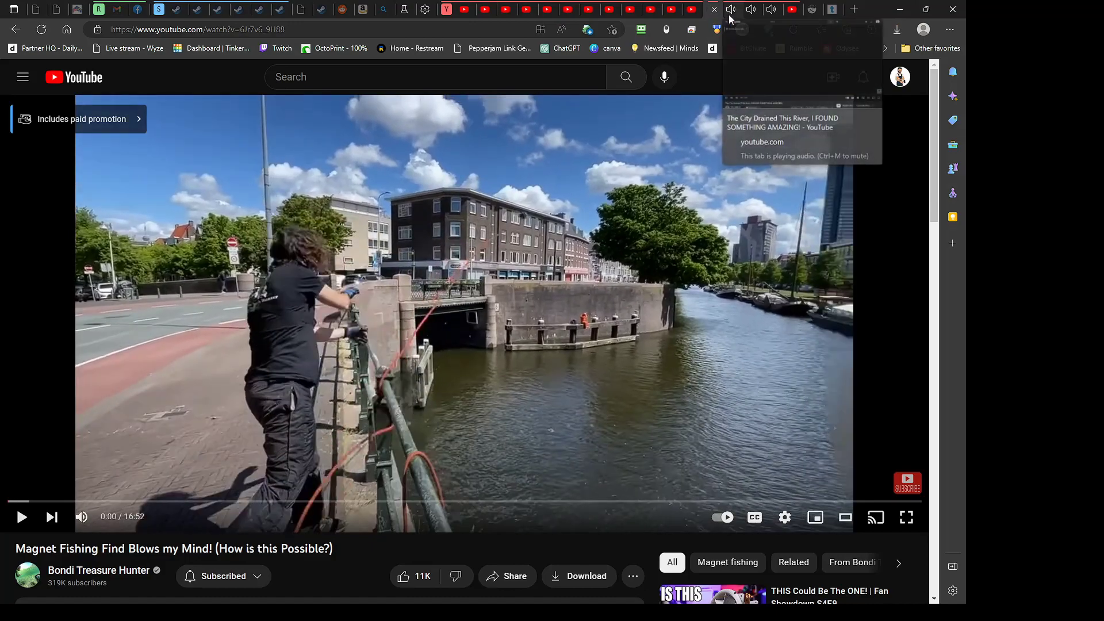
# Close the two playing YouTube video tabs and switch to the Bing results tab.
pyautogui.click(735, 13)
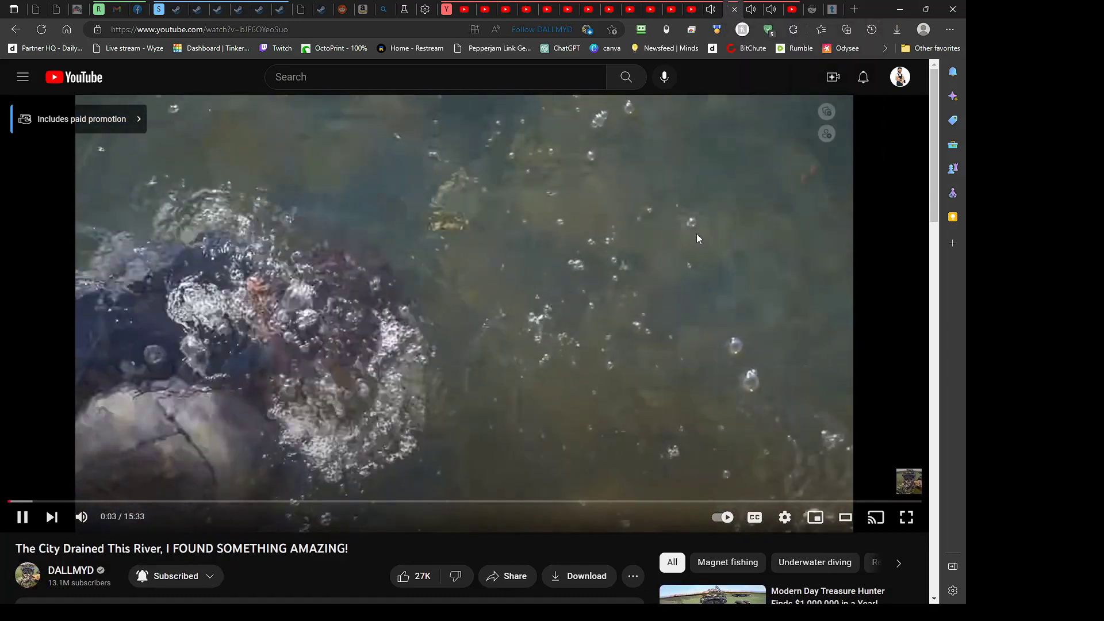
pyautogui.click(749, 13)
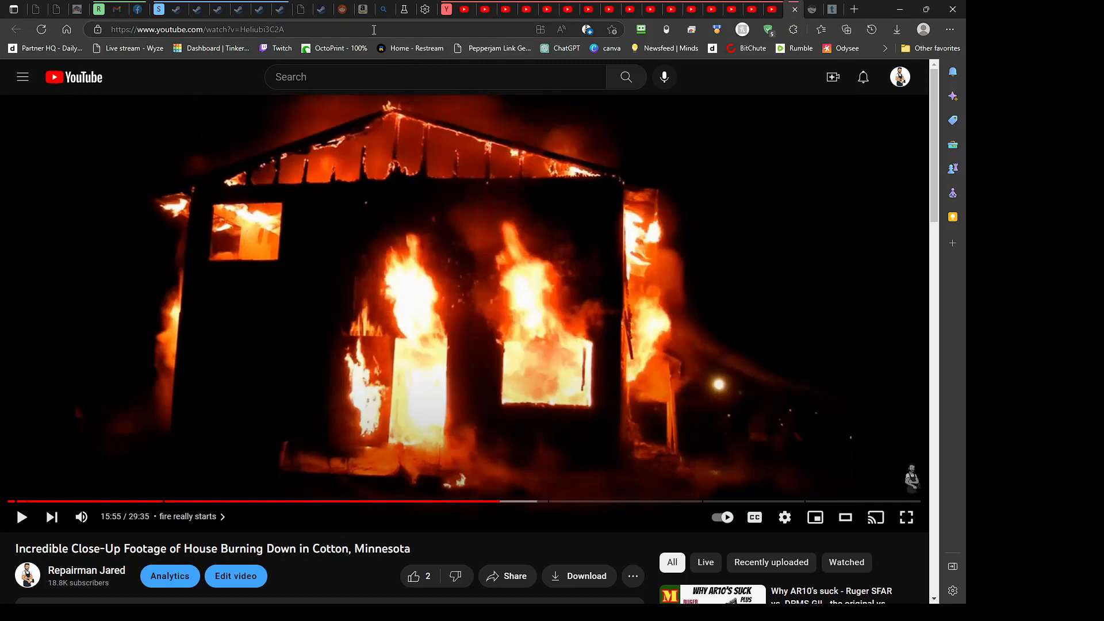
pyautogui.moveTo(379, 14)
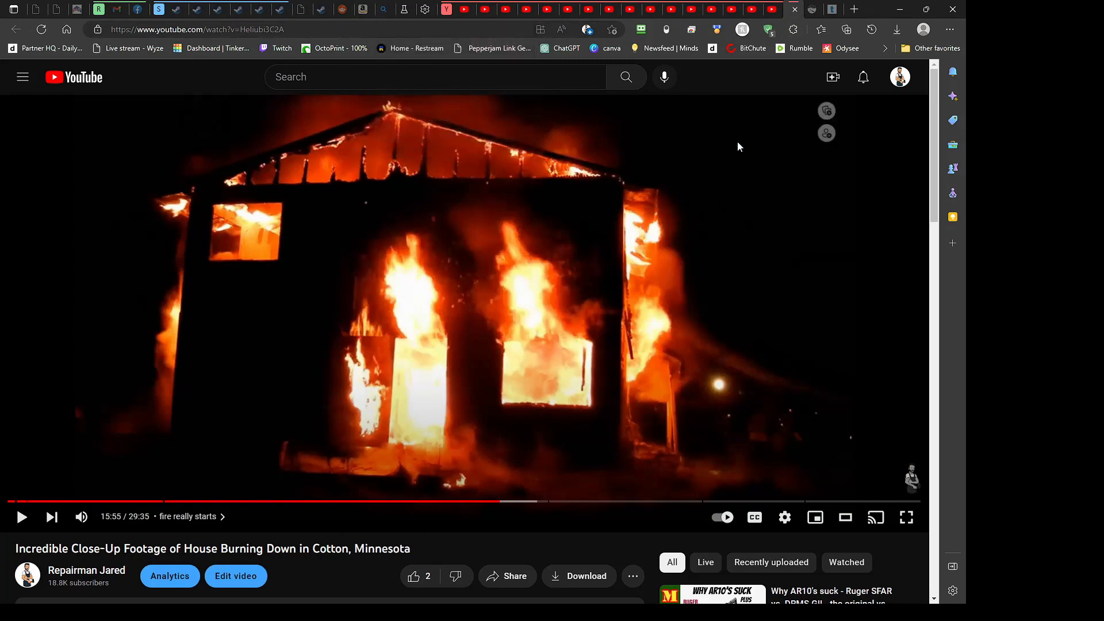
pyautogui.click(385, 10)
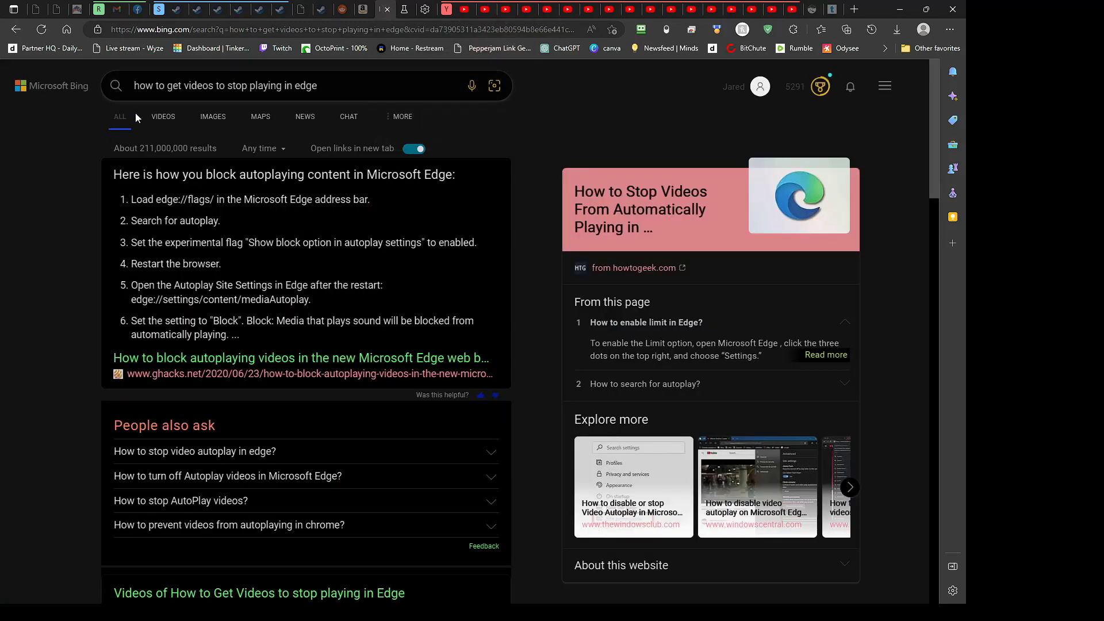
# Highlight the search query, then the edge://flags/ address in Bing's answer.
pyautogui.moveTo(318, 86); pyautogui.dragTo(112, 65)
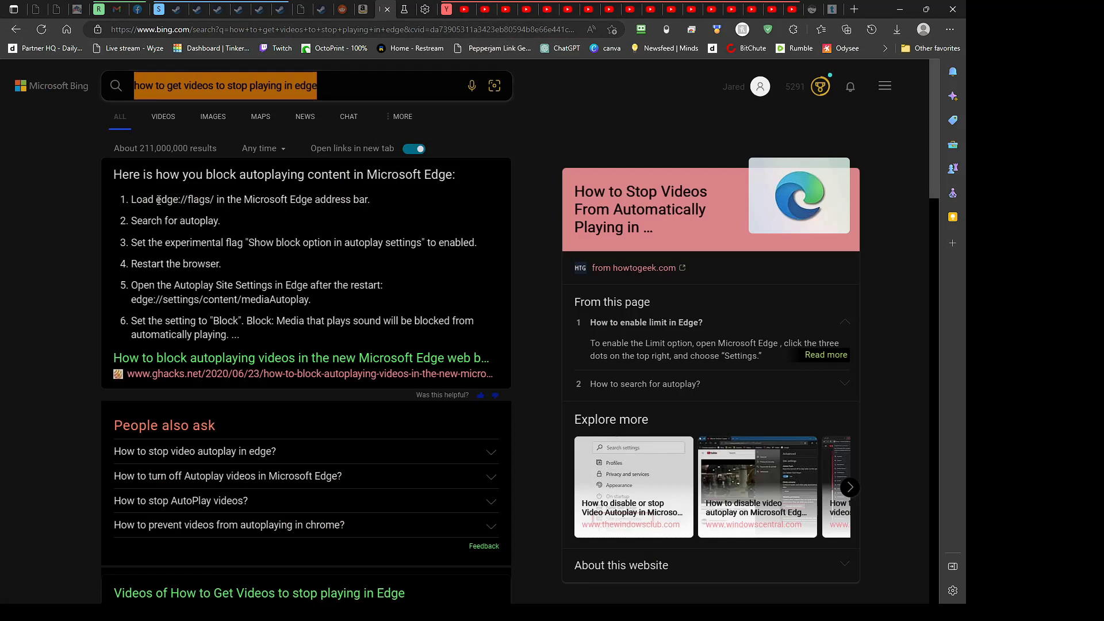
pyautogui.moveTo(158, 200); pyautogui.dragTo(216, 200)
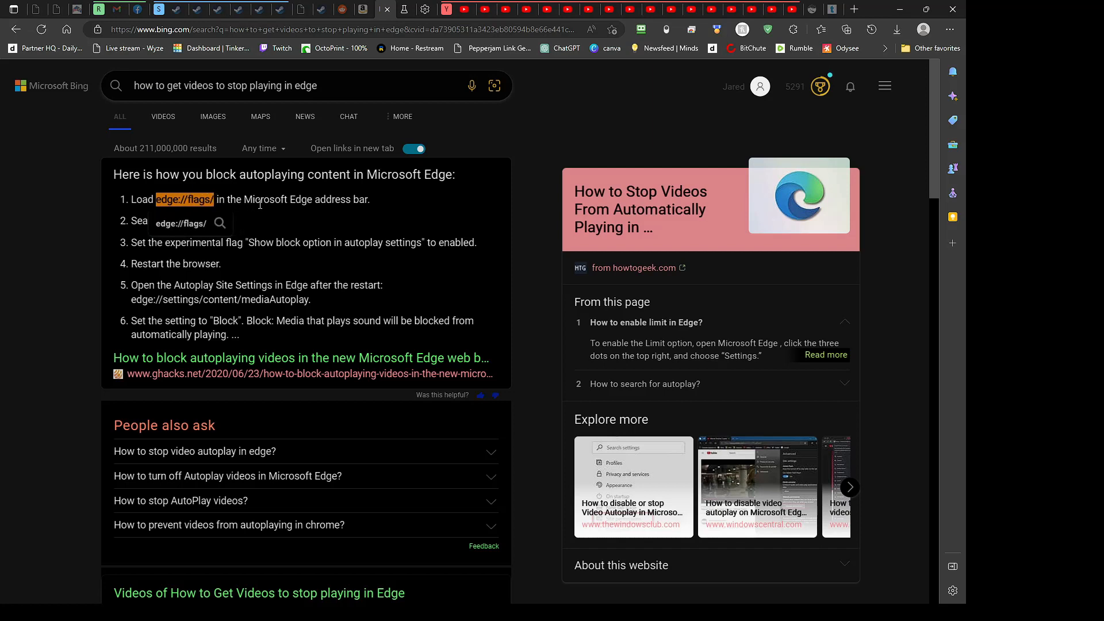
# Paste the 'Show block option in autoplay settings' title into Search flags, trimmed to 'Show bloc'.
pyautogui.click(399, 13)
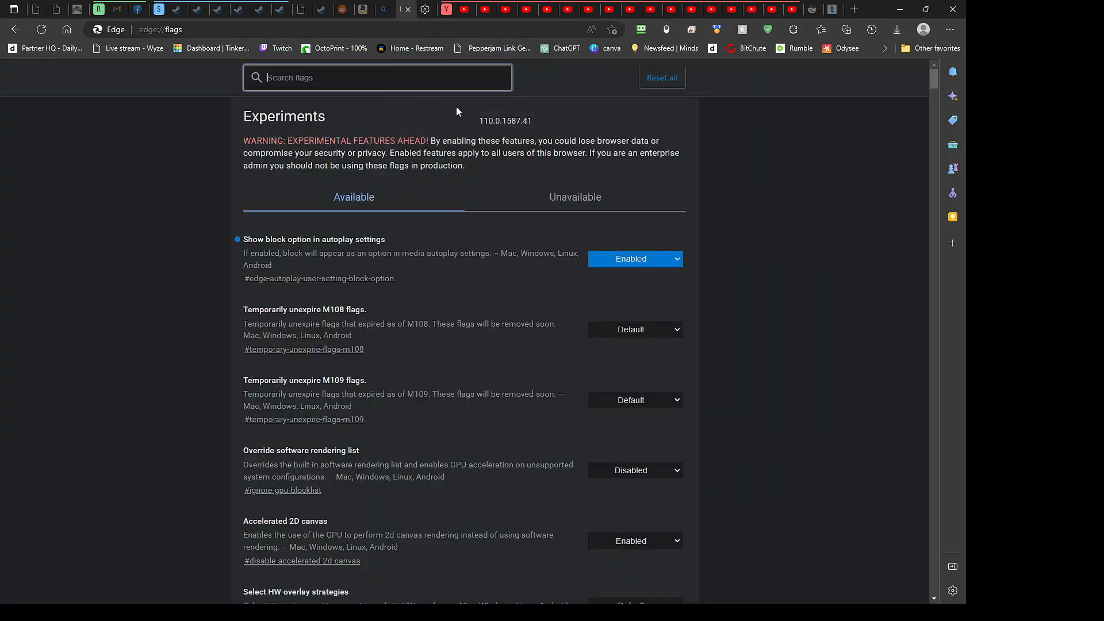
pyautogui.click(202, 29)
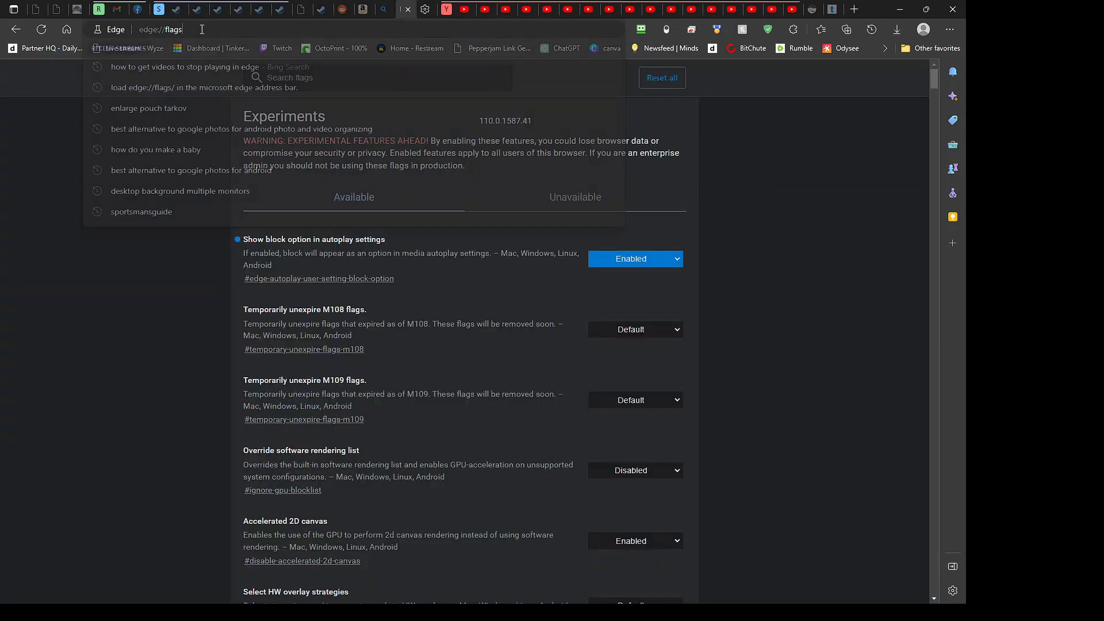
pyautogui.click(135, 287)
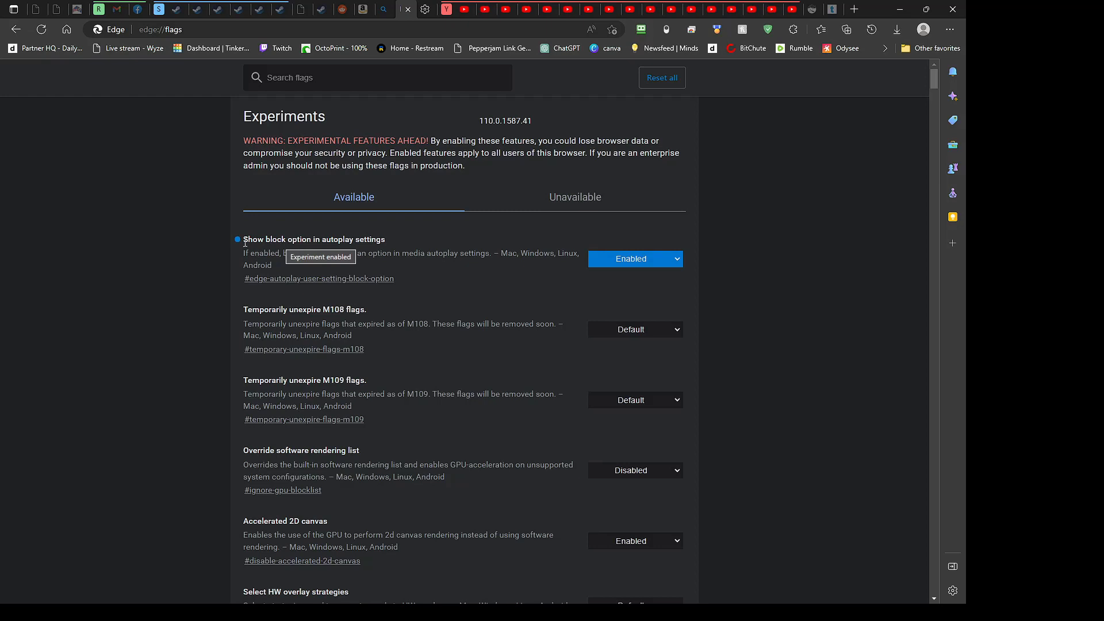
pyautogui.moveTo(243, 240); pyautogui.dragTo(396, 243)
pyautogui.hotkey('ctrl', 'c')
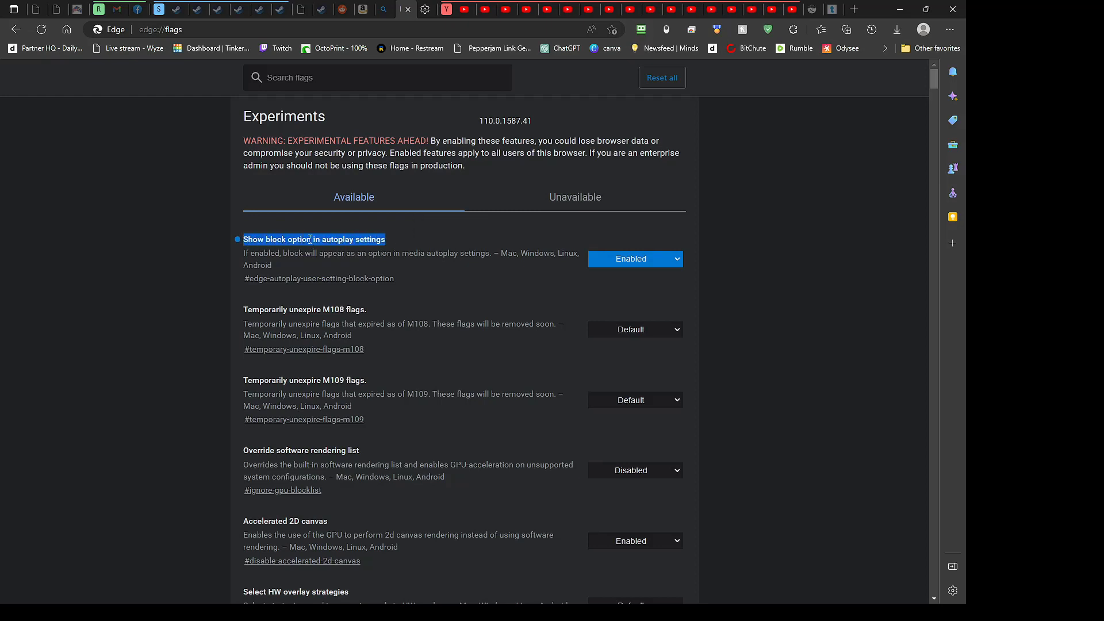
pyautogui.click(338, 71)
pyautogui.hotkey('ctrl', 'v')
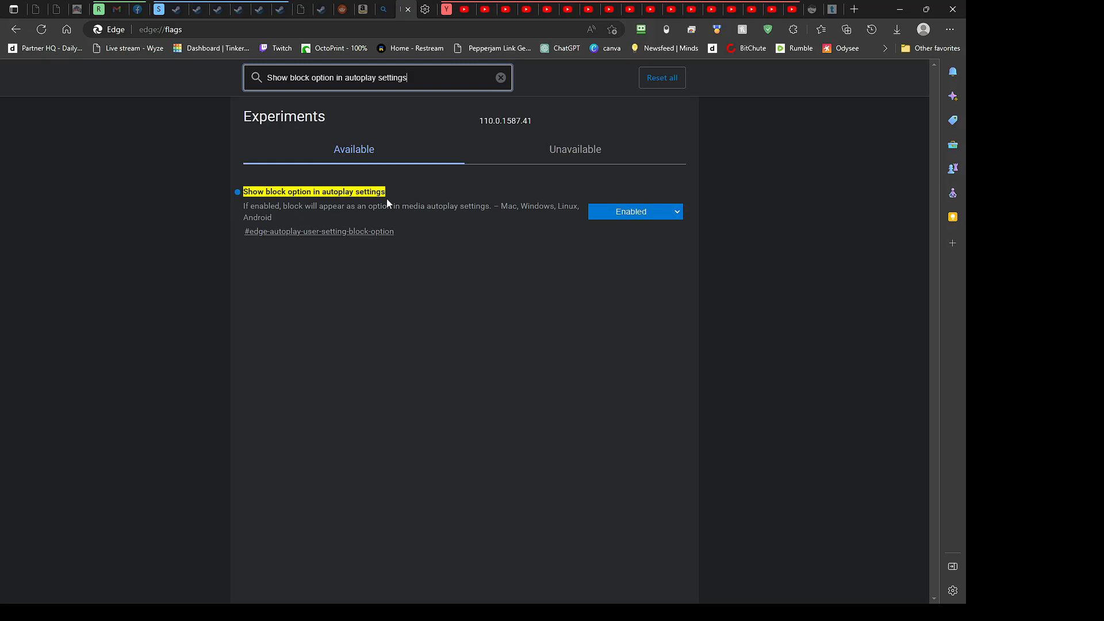
pyautogui.moveTo(310, 77); pyautogui.dragTo(408, 81)
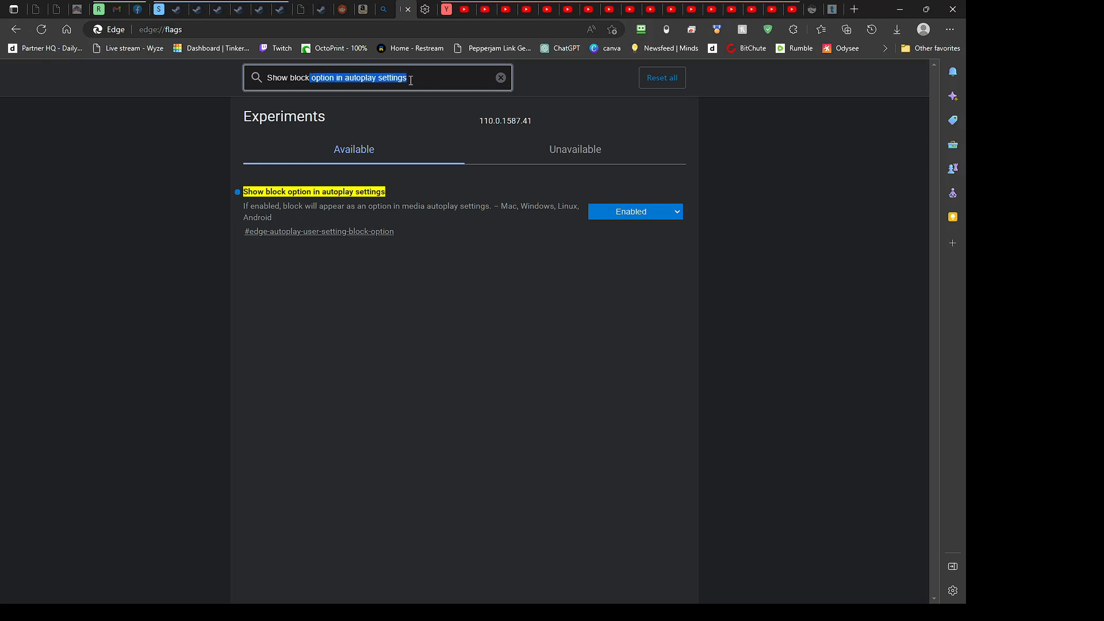
pyautogui.press('BackSpace')
pyautogui.press('BackSpace')
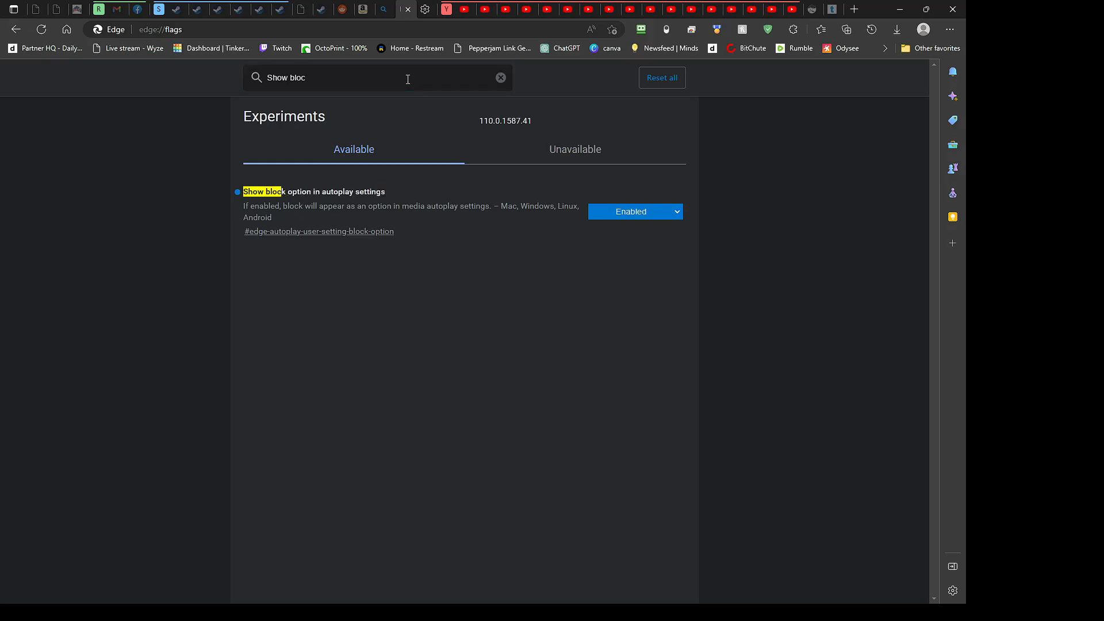
pyautogui.click(344, 83)
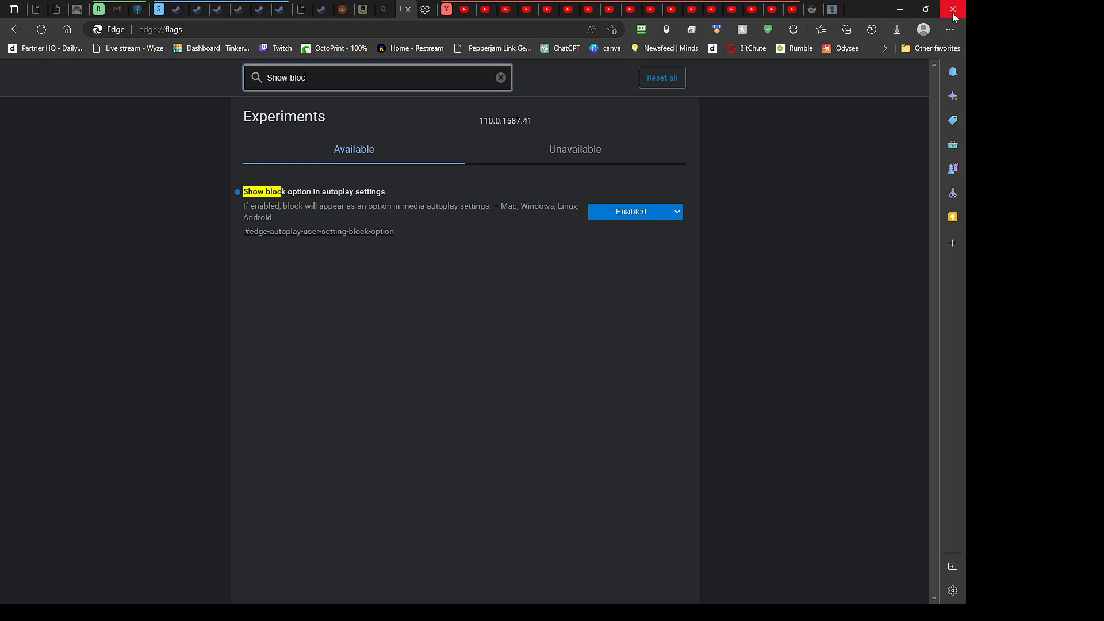
# Check the edge://settings/content/mediaAutoplay address in Bing, then return to the Media autoplay page.
pyautogui.click(426, 10)
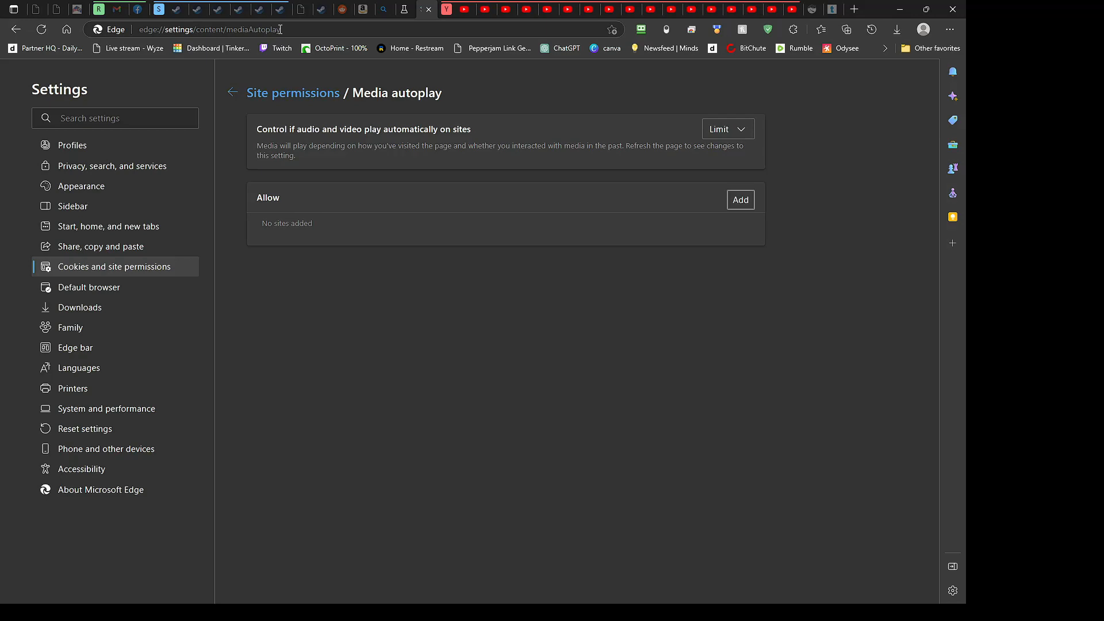
pyautogui.click(383, 10)
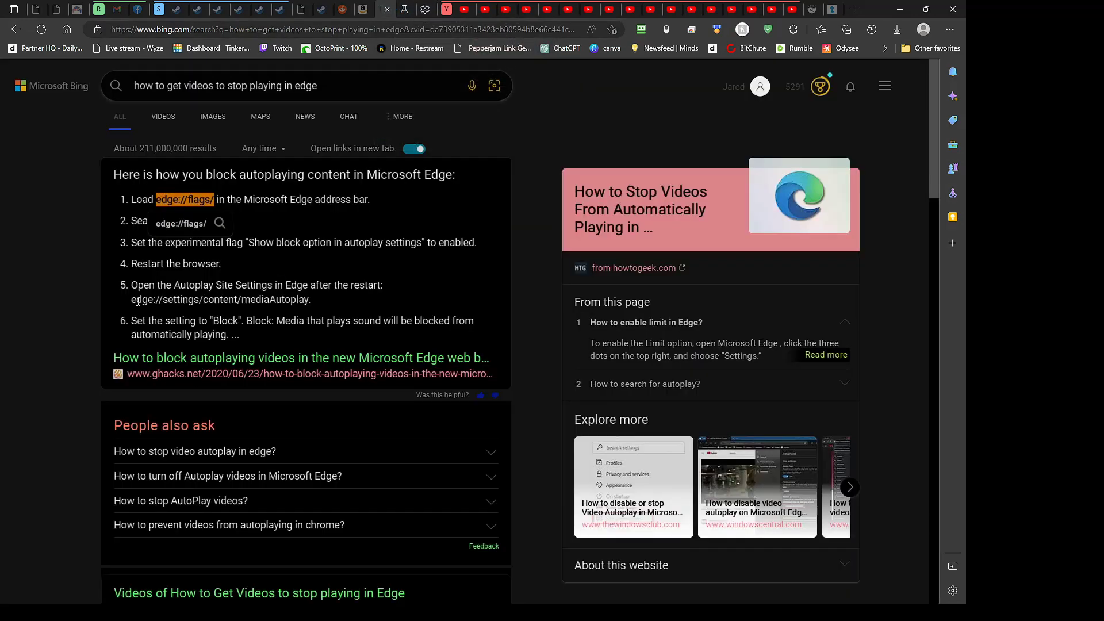
pyautogui.moveTo(138, 301); pyautogui.dragTo(357, 299)
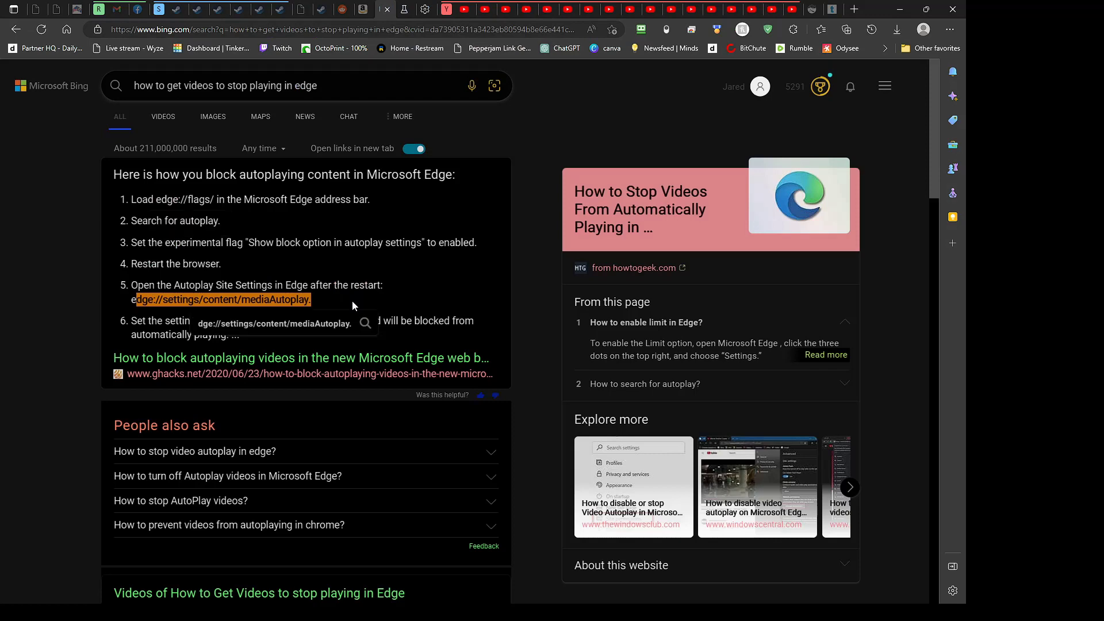
pyautogui.click(424, 10)
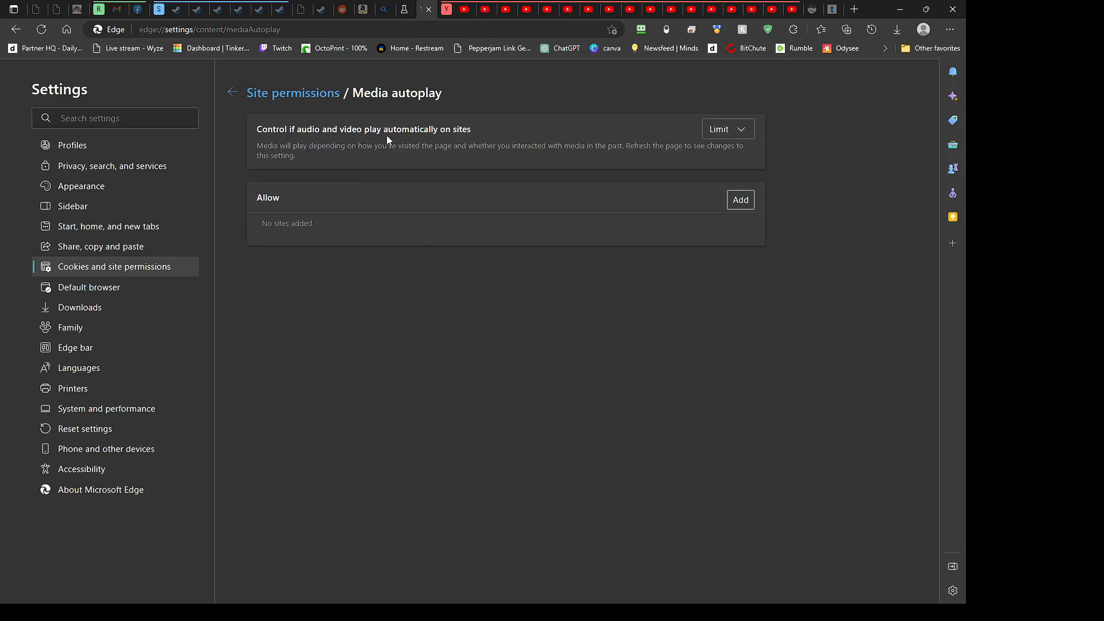
# Change Media autoplay from Limit to Block.
pyautogui.click(742, 136)
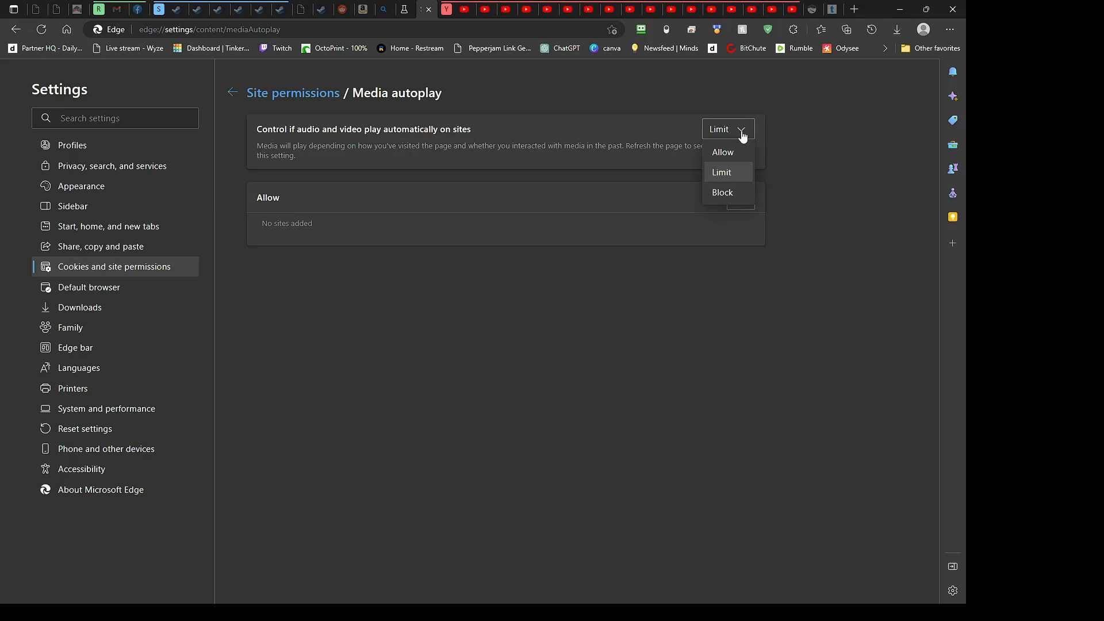
pyautogui.click(732, 192)
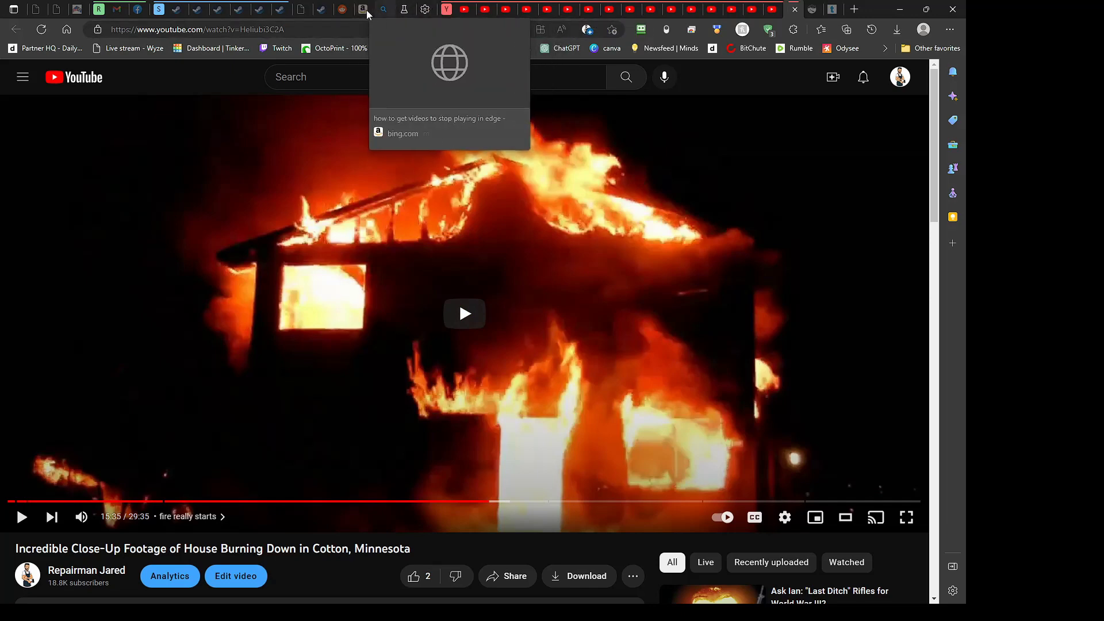
# Dismiss the tab's Add tab to group menu without grouping, letting the video resume.
pyautogui.click(446, 10)
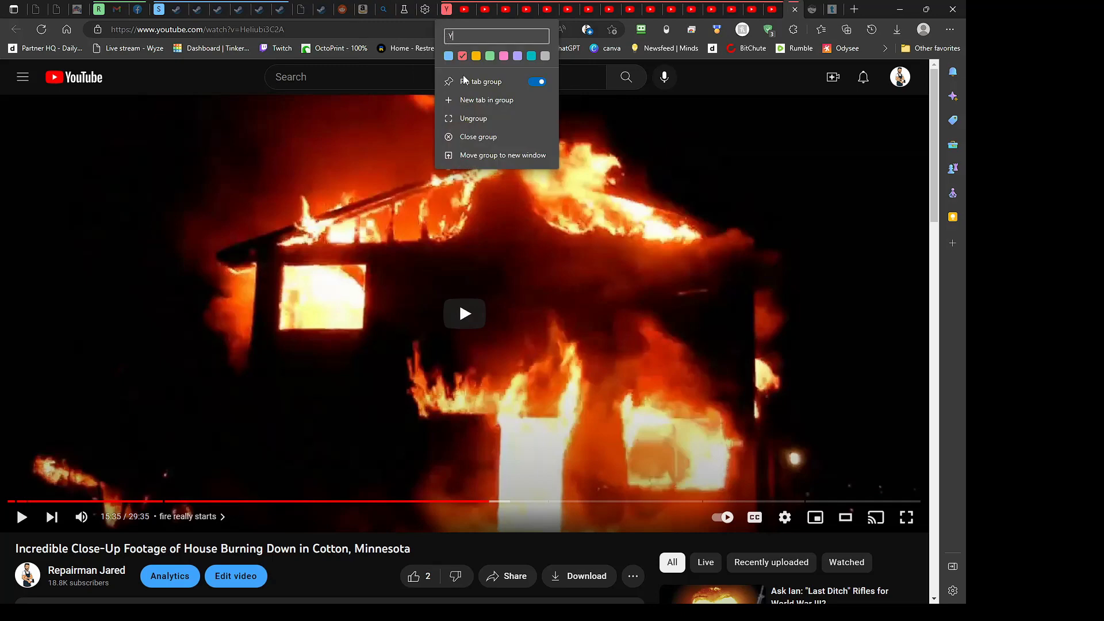
pyautogui.rightClick(385, 15)
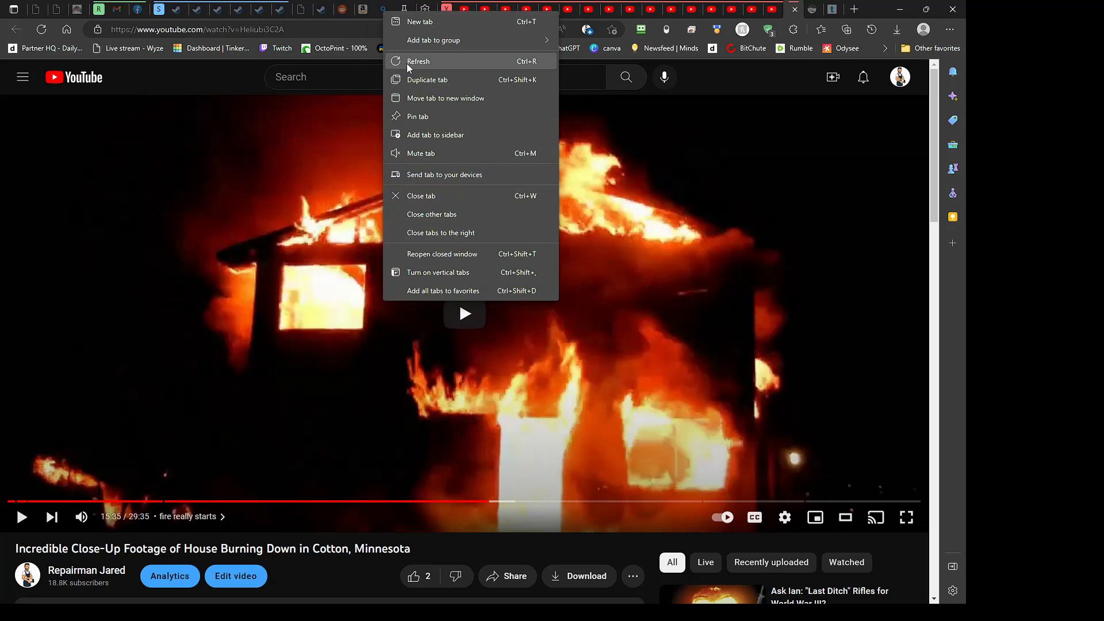
pyautogui.moveTo(450, 43)
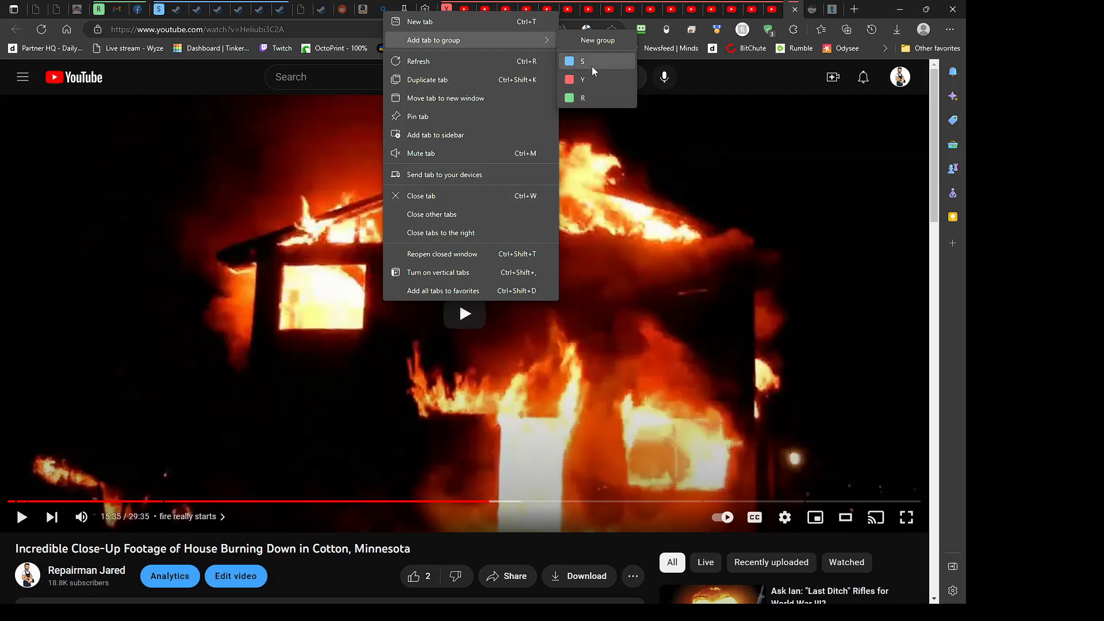
pyautogui.click(670, 155)
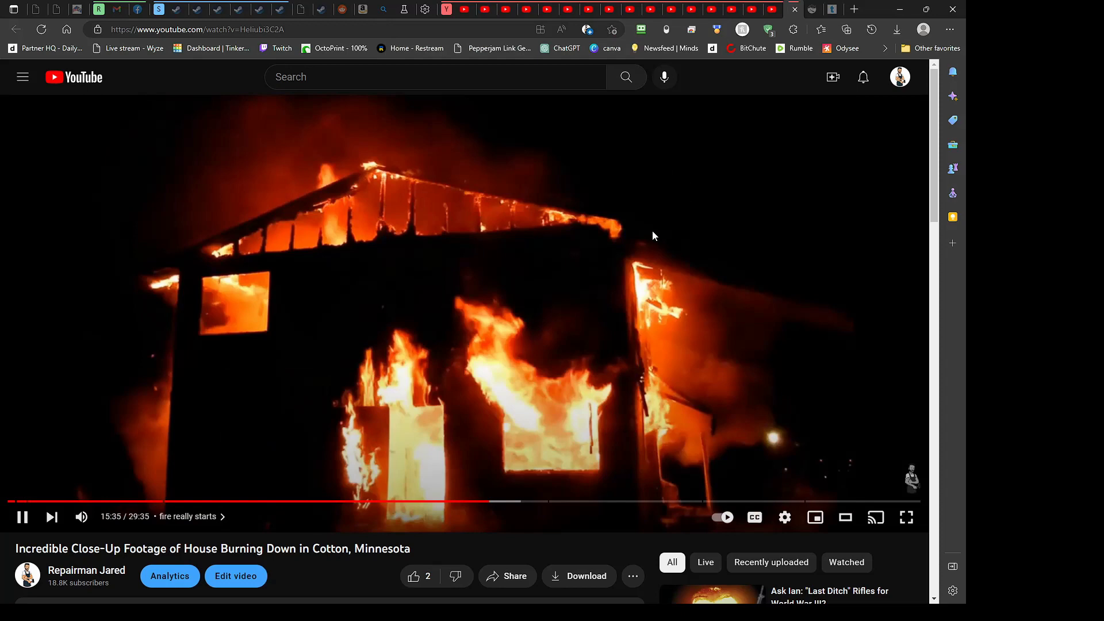
# Pause the house-fire video, collapse the S tab group and expand the Y YouTube group.
pyautogui.click(759, 177)
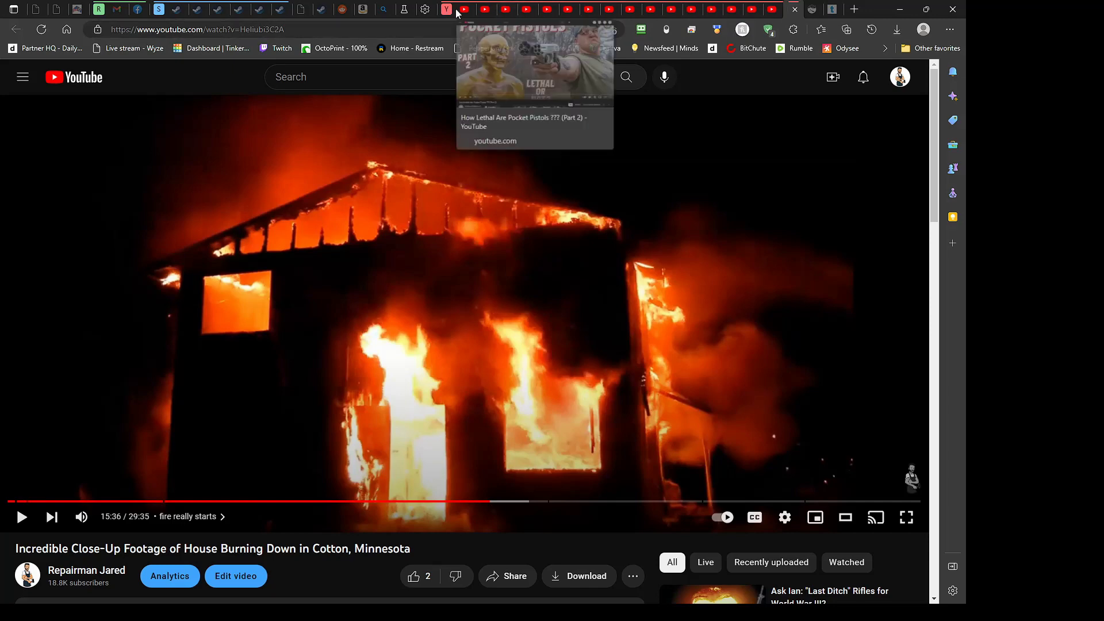
pyautogui.moveTo(770, 15)
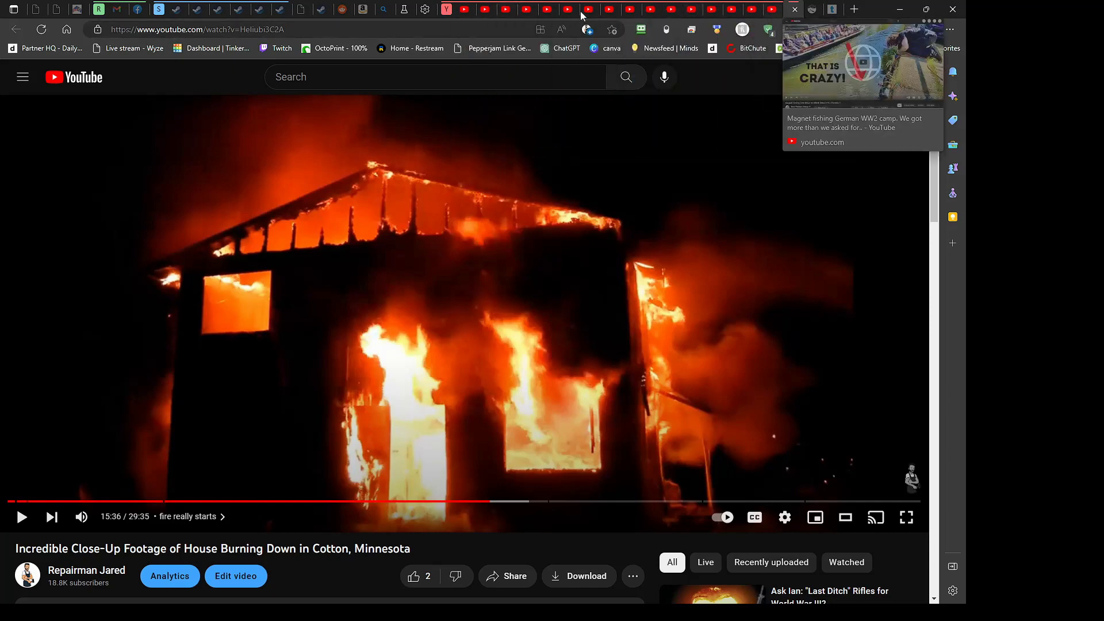
pyautogui.moveTo(450, 10)
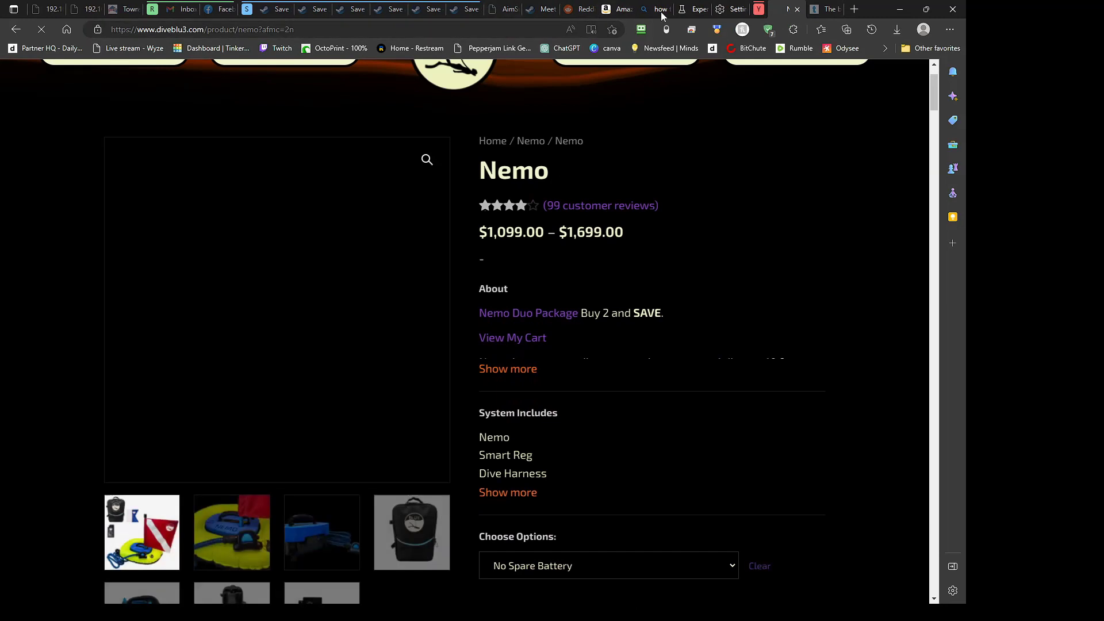
pyautogui.click(247, 10)
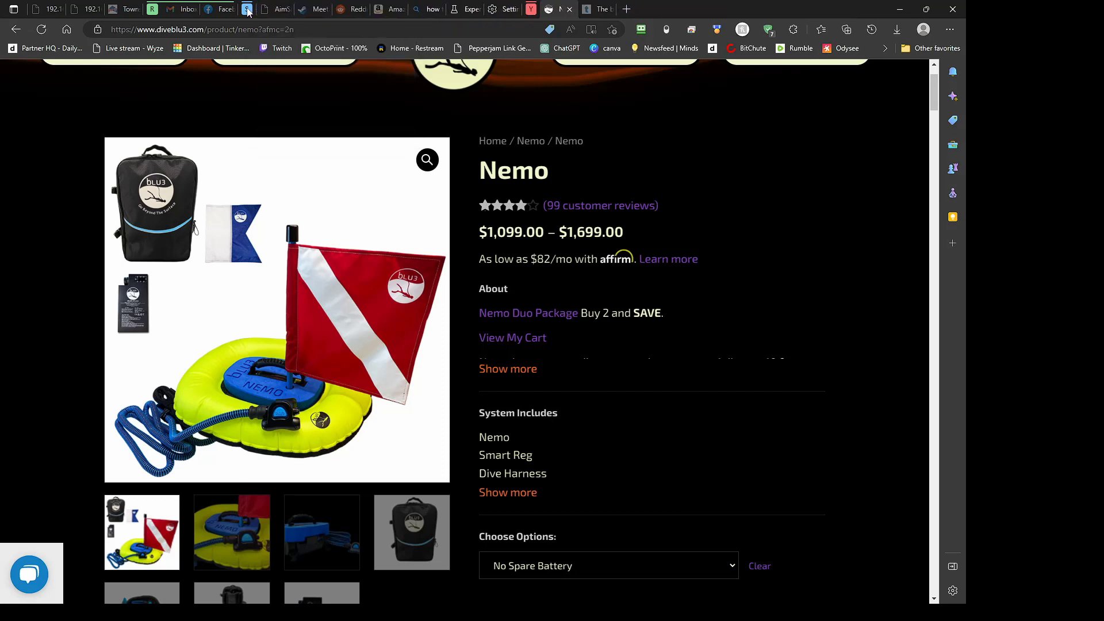
pyautogui.moveTo(297, 116)
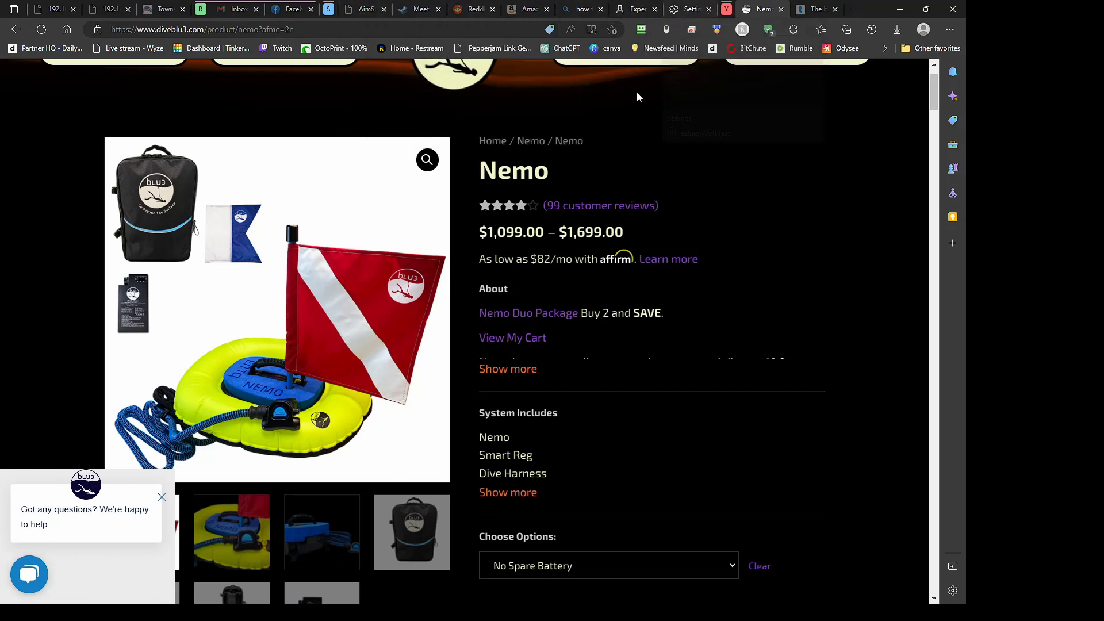
pyautogui.click(726, 9)
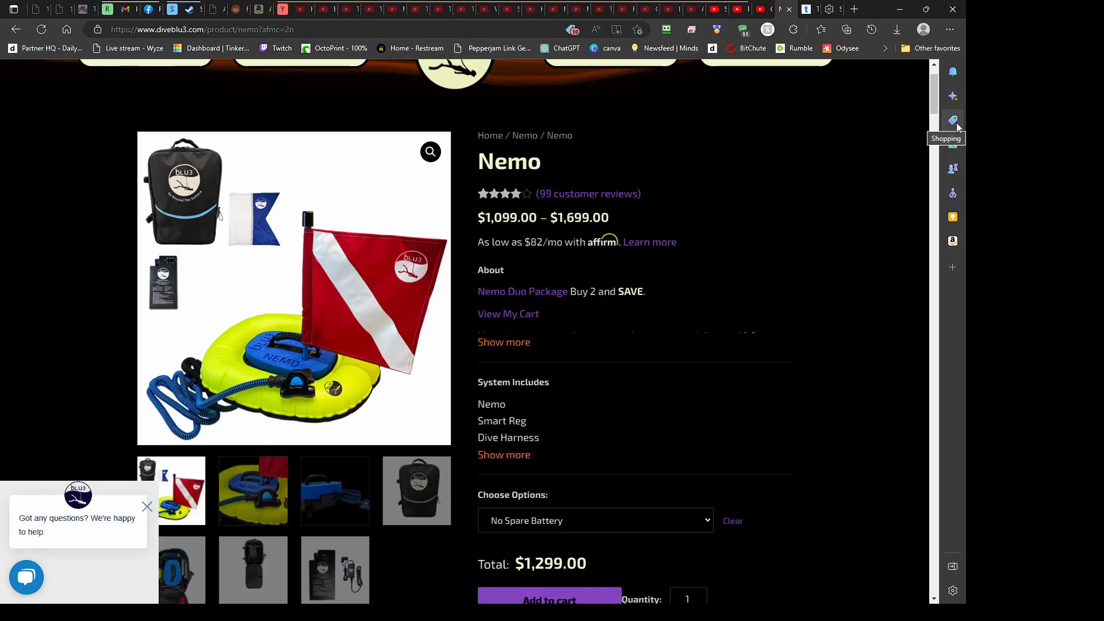
# Browse the sidebar Shopping panel's collections and deals, then show the Tools panel.
pyautogui.click(956, 123)
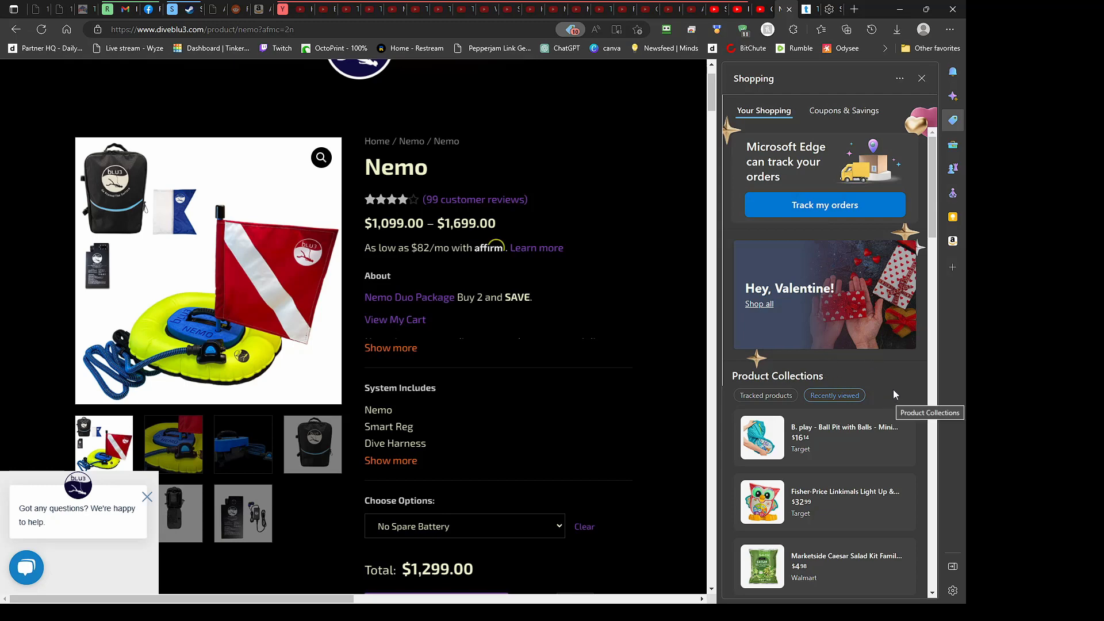
pyautogui.scroll(-4, 881, 424)
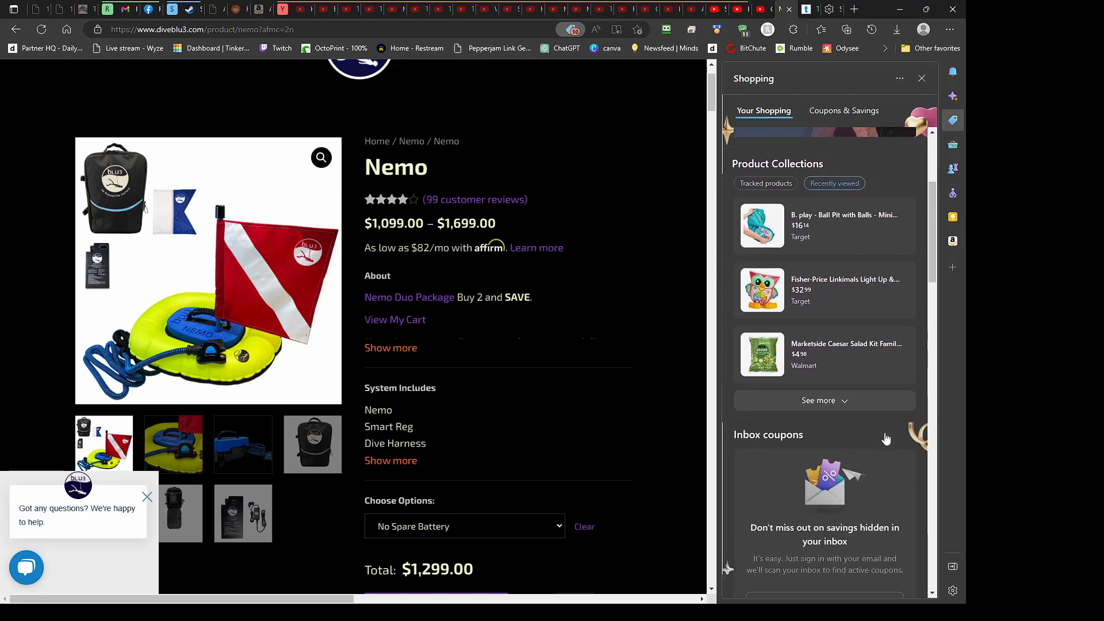
pyautogui.scroll(-1, 885, 439)
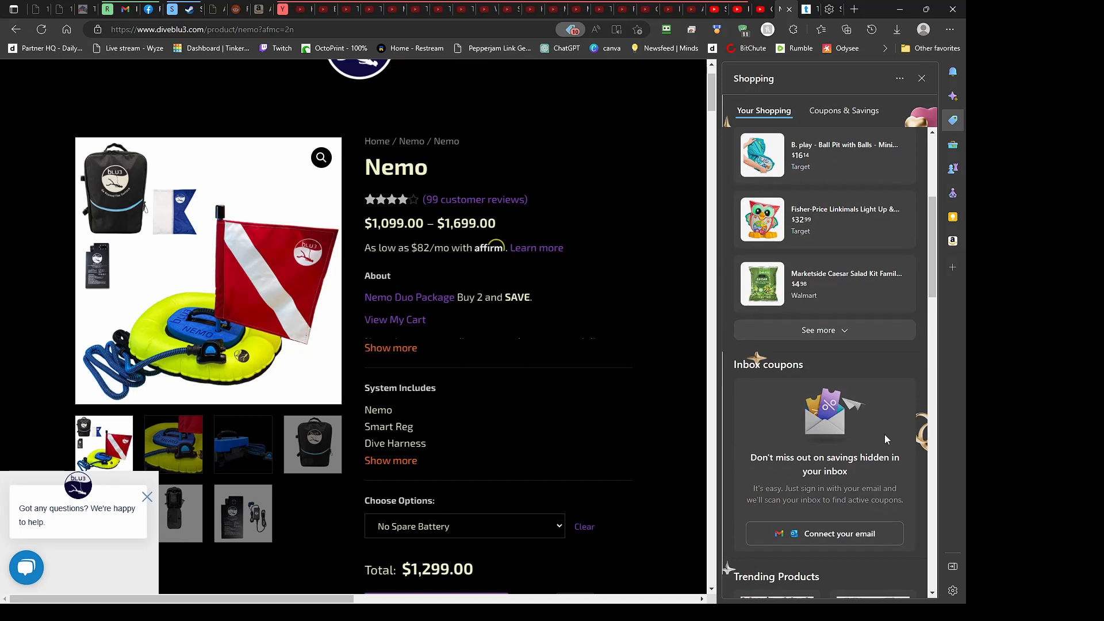
pyautogui.scroll(-1, 886, 438)
pyautogui.scroll(-1, 884, 433)
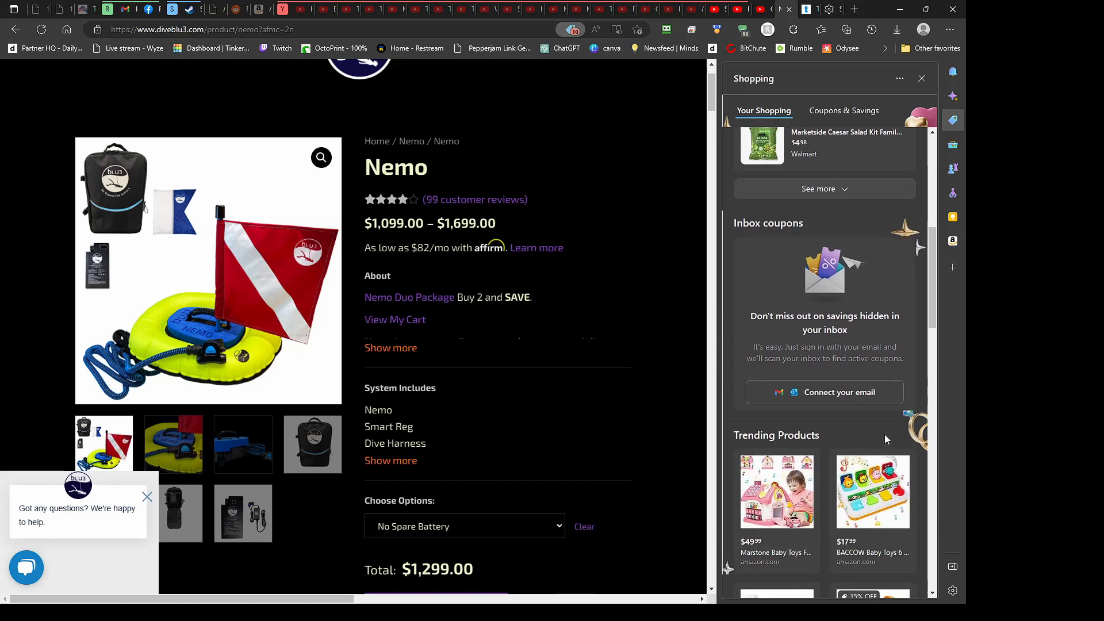
pyautogui.scroll(-1, 864, 454)
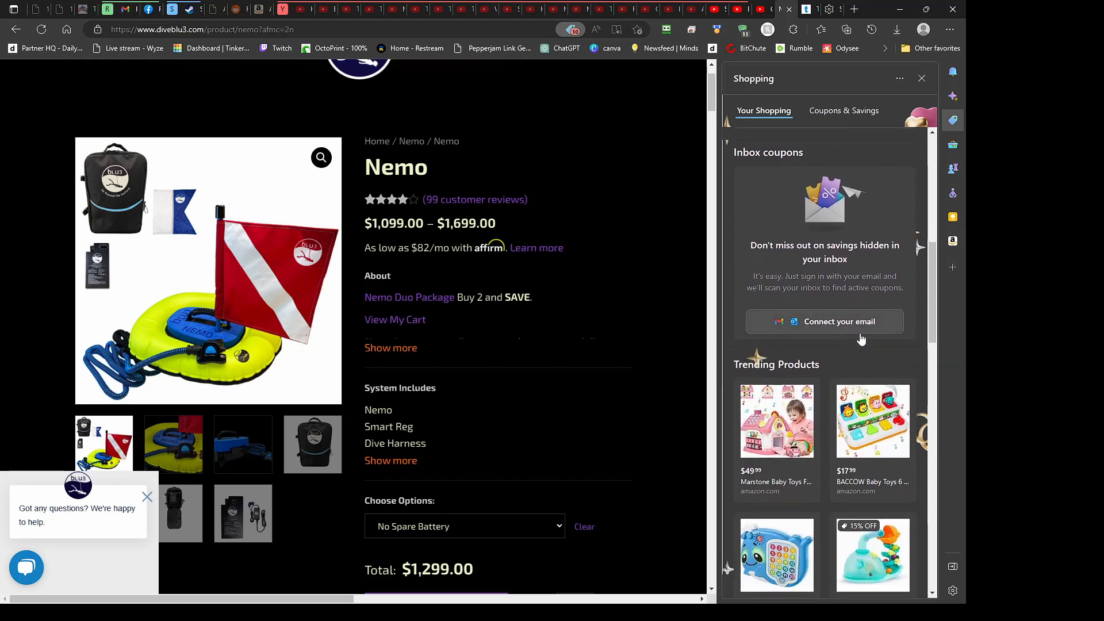
pyautogui.scroll(-4, 866, 340)
pyautogui.scroll(-6, 875, 340)
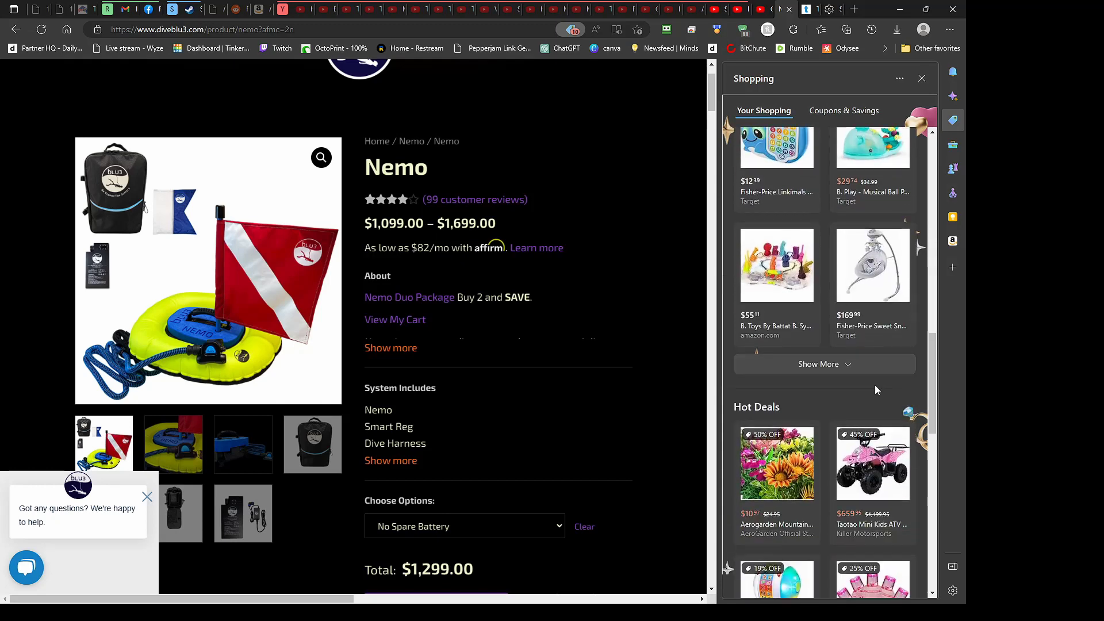
pyautogui.click(952, 144)
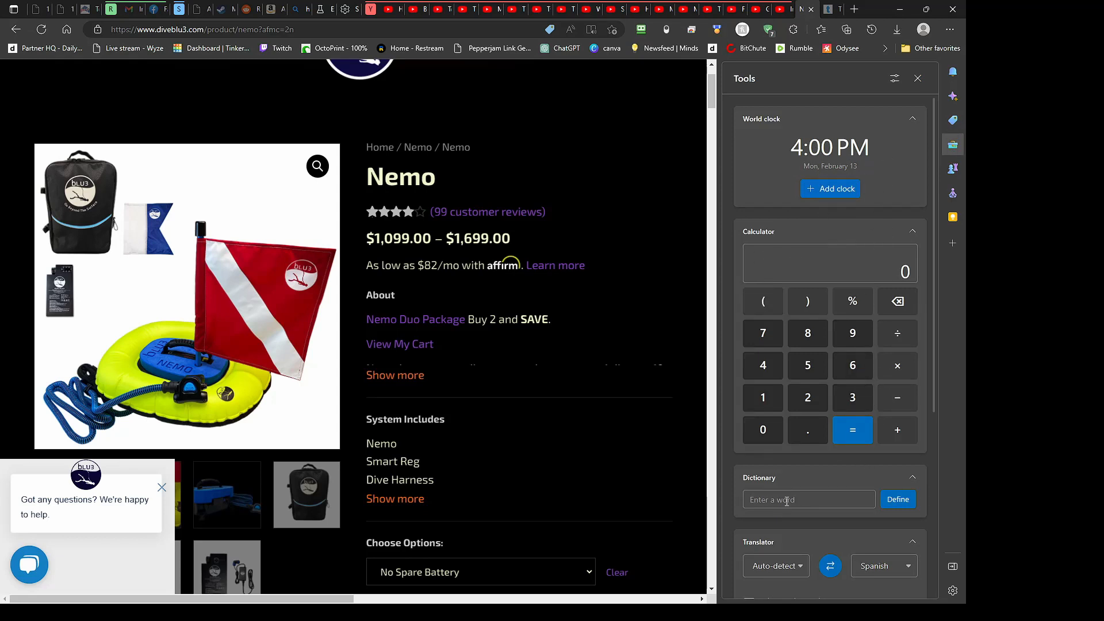
# Switch the Tools unit converter from Length to Temperature for Celsius-to-Fahrenheit conversion.
pyautogui.scroll(-5, 822, 454)
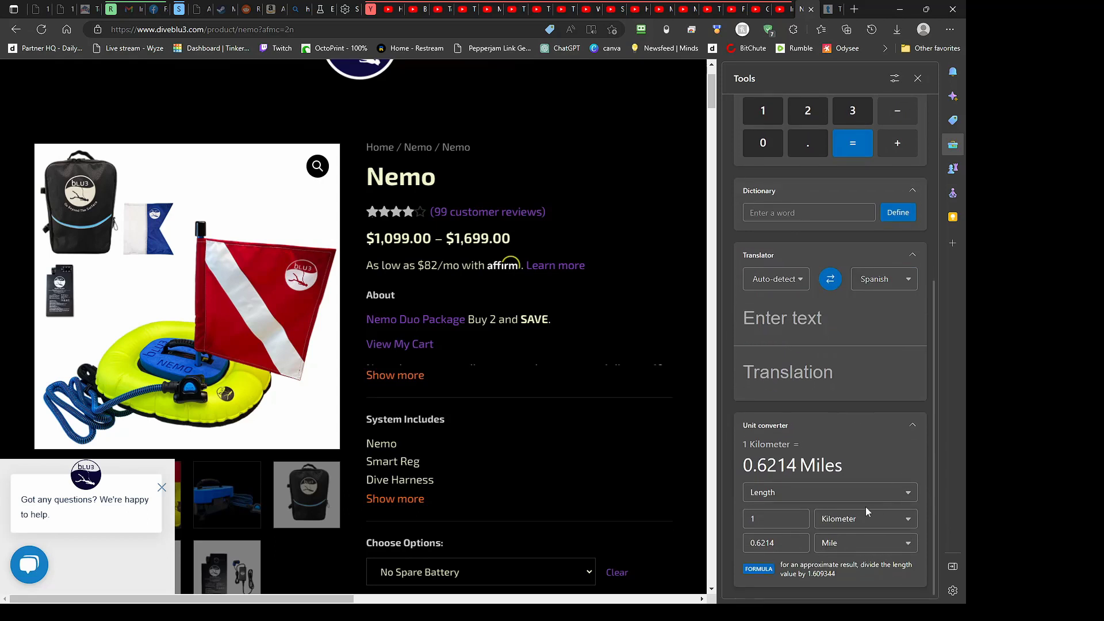
pyautogui.click(845, 493)
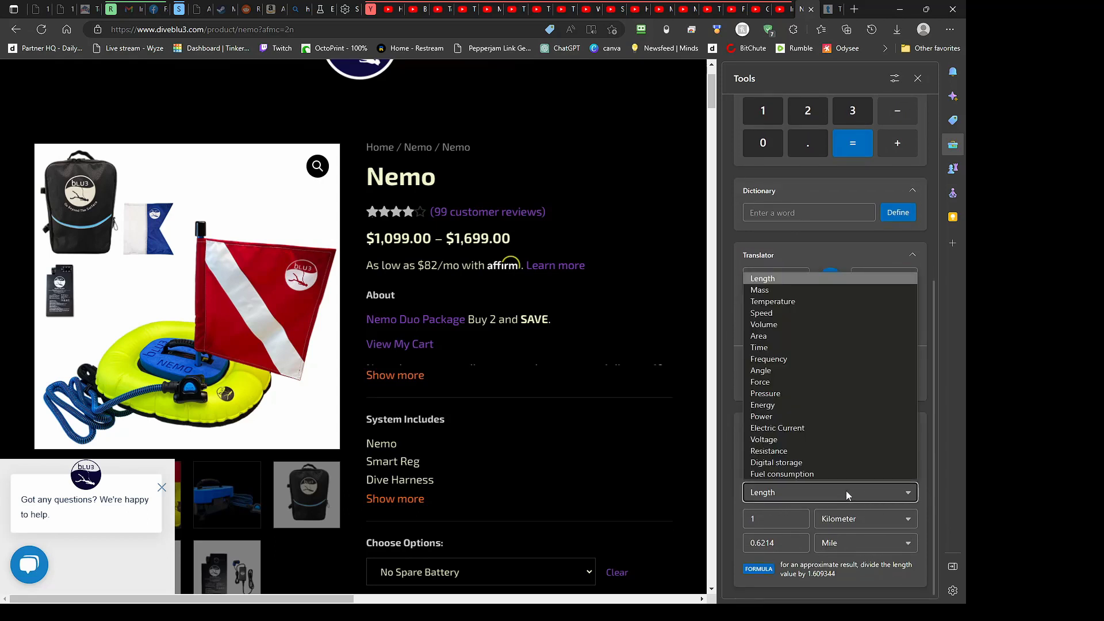
pyautogui.click(847, 492)
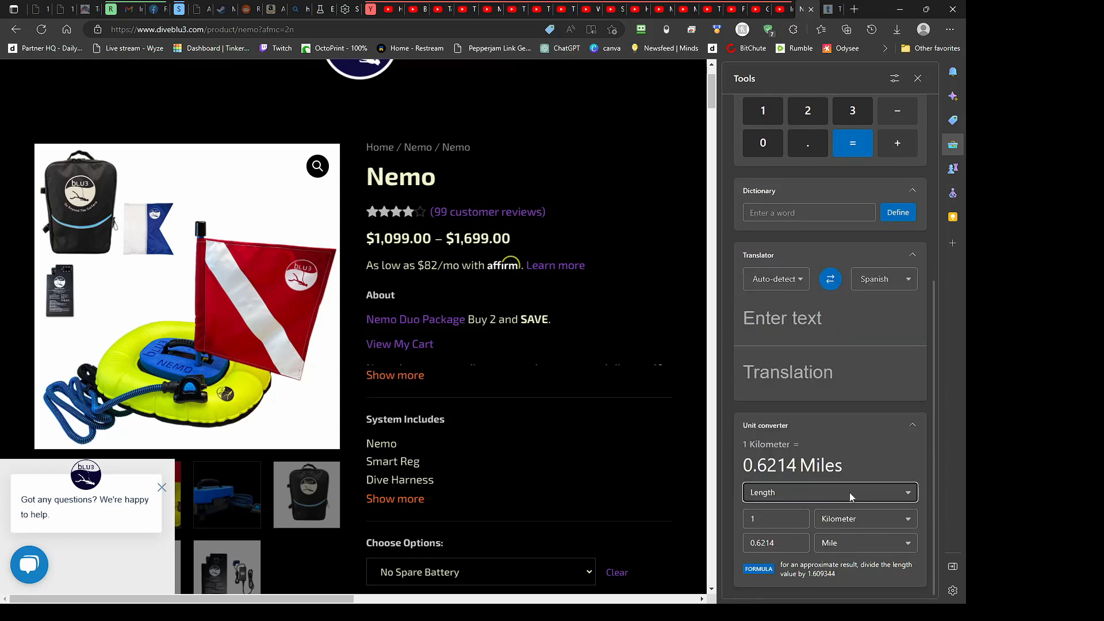
pyautogui.click(850, 493)
pyautogui.click(850, 493)
pyautogui.click(850, 491)
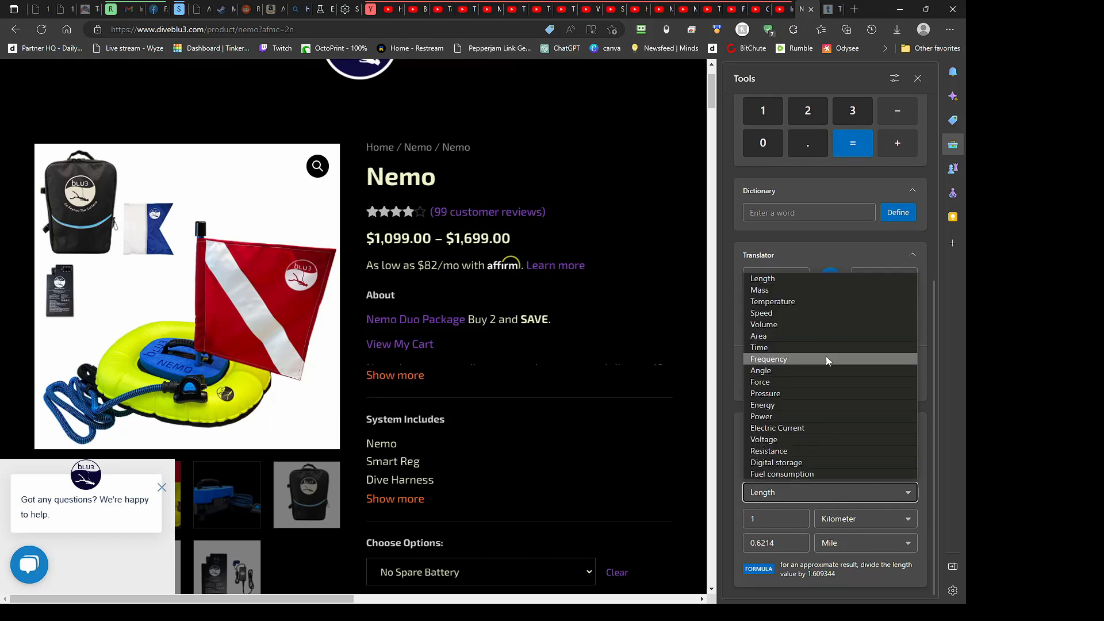
pyautogui.click(815, 302)
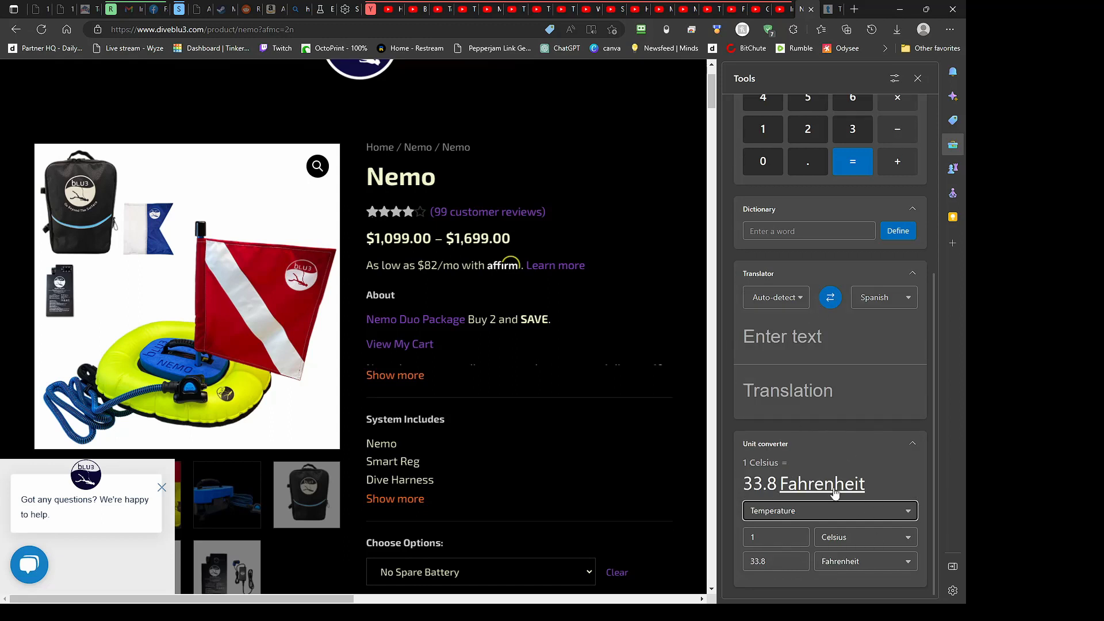
pyautogui.scroll(5, 872, 467)
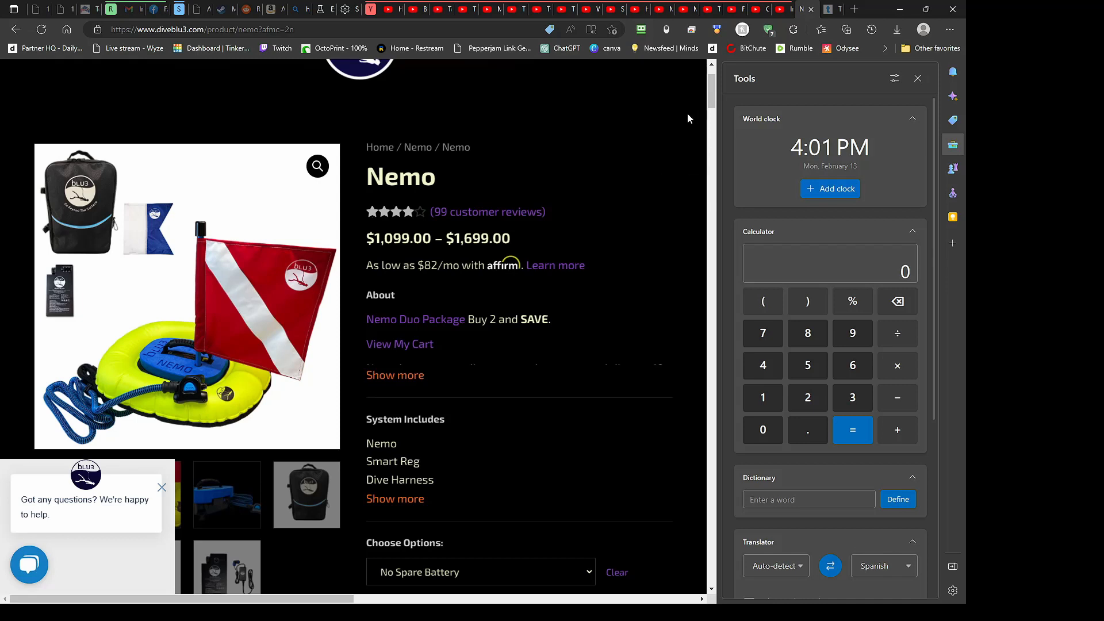
pyautogui.scroll(1, 681, 138)
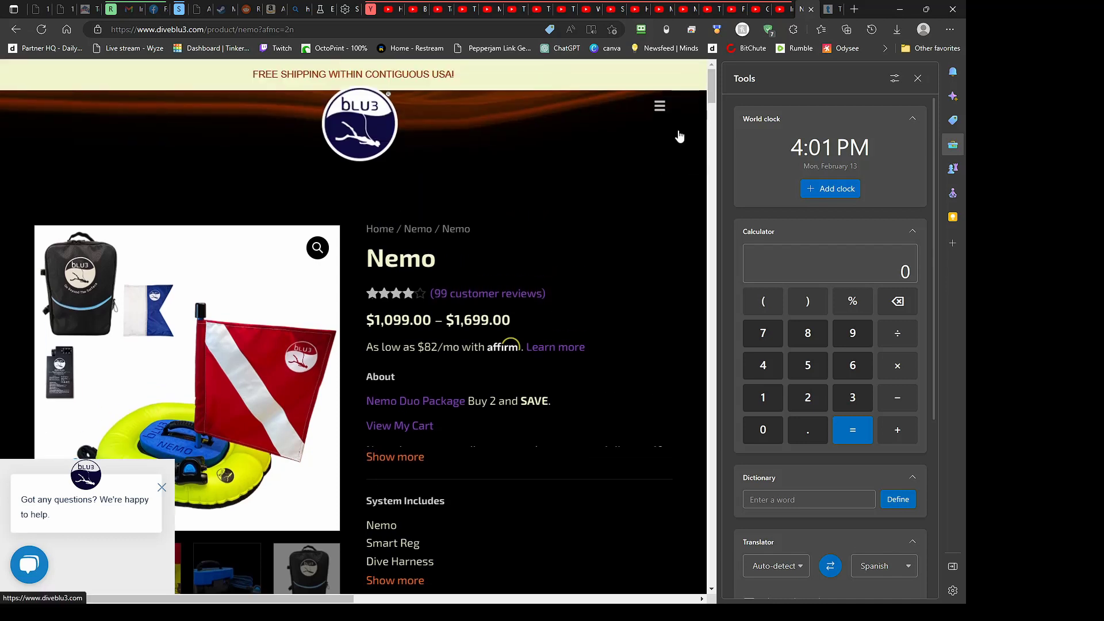
pyautogui.scroll(-1, 678, 136)
pyautogui.scroll(1, 678, 136)
pyautogui.scroll(-1, 667, 138)
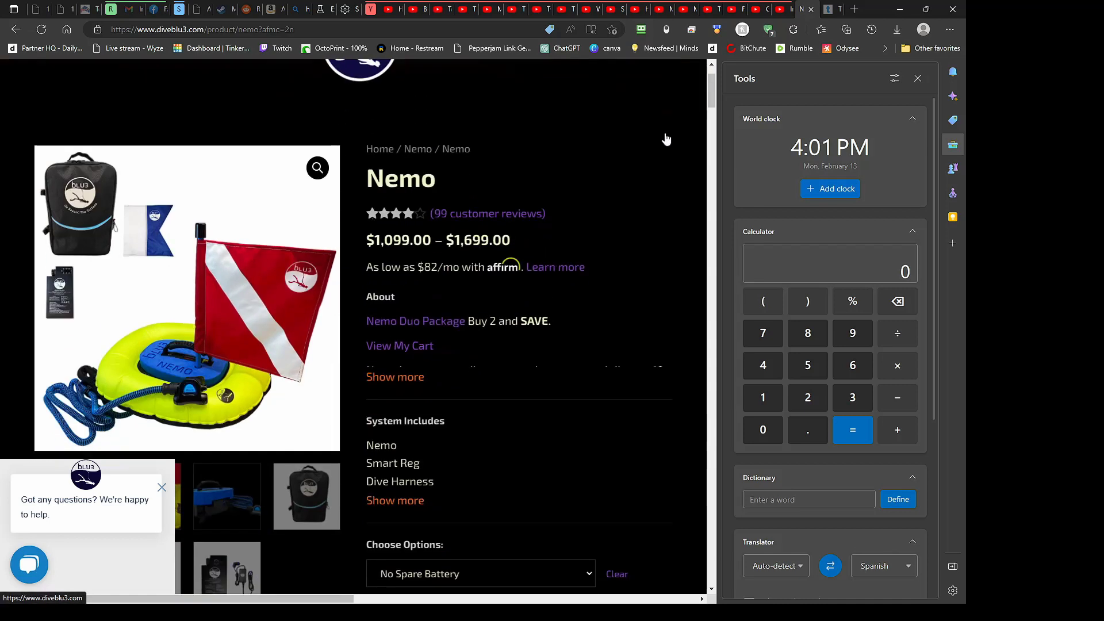